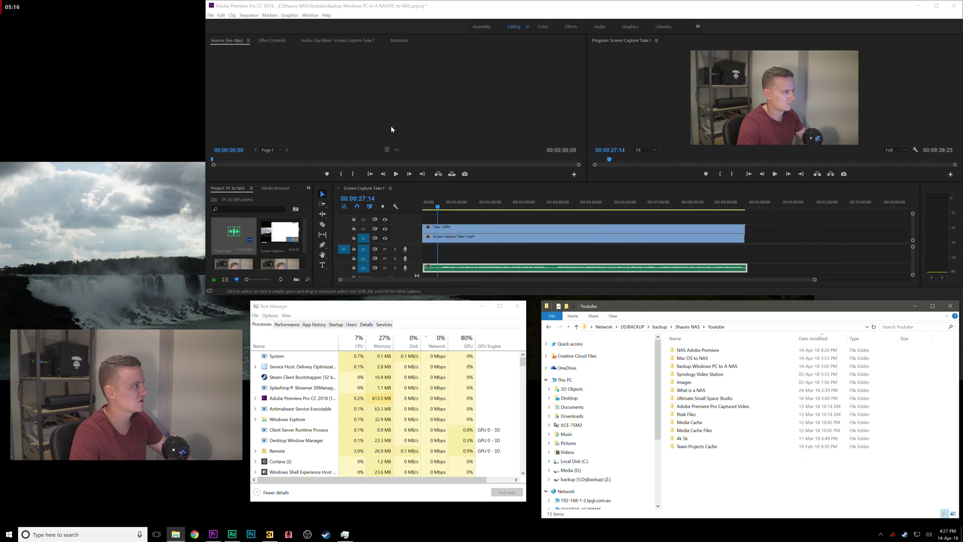
Step: Bring the Premiere project, its timeline and Task Manager to the front
{"action": "left_click", "coordinate": [366, 213]}
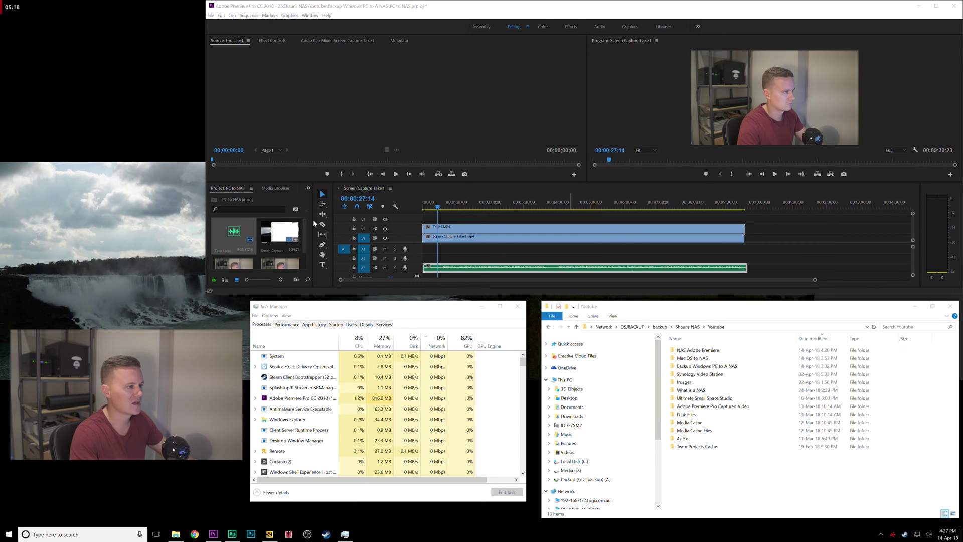
{"action": "left_click", "coordinate": [542, 1]}
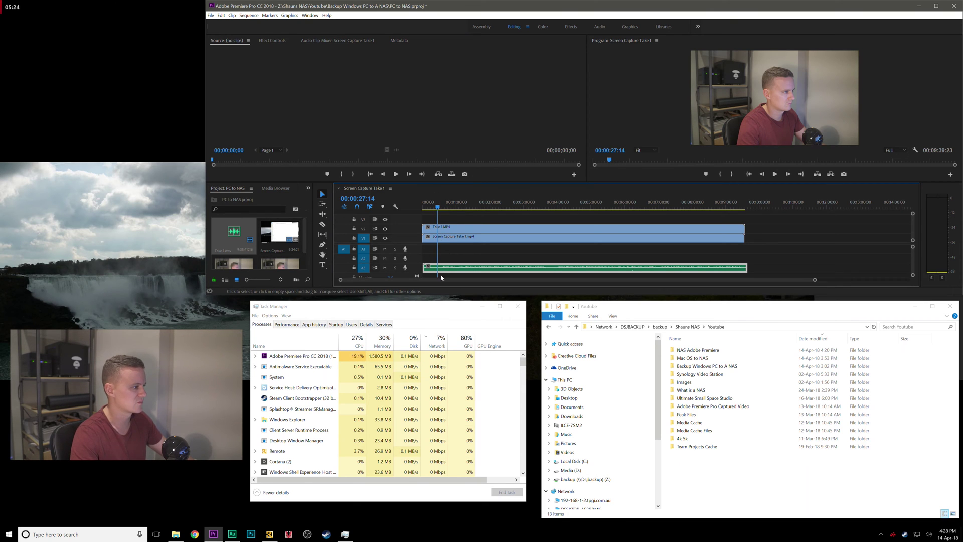
{"action": "left_click", "coordinate": [317, 307]}
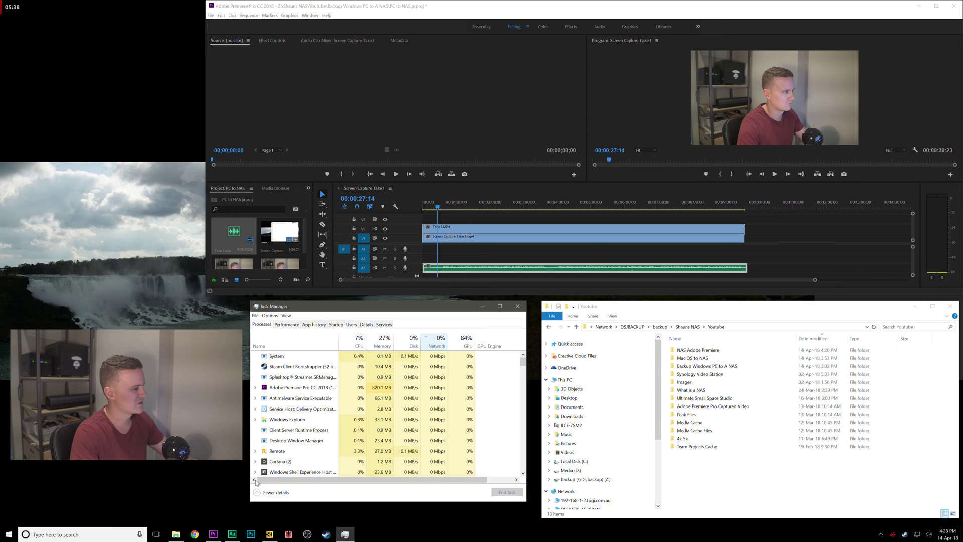
Step: Load 192.168.1.2:5001 in a new Chrome window and sign in to DSJBACKUP with the account password
{"action": "right_click", "coordinate": [194, 533]}
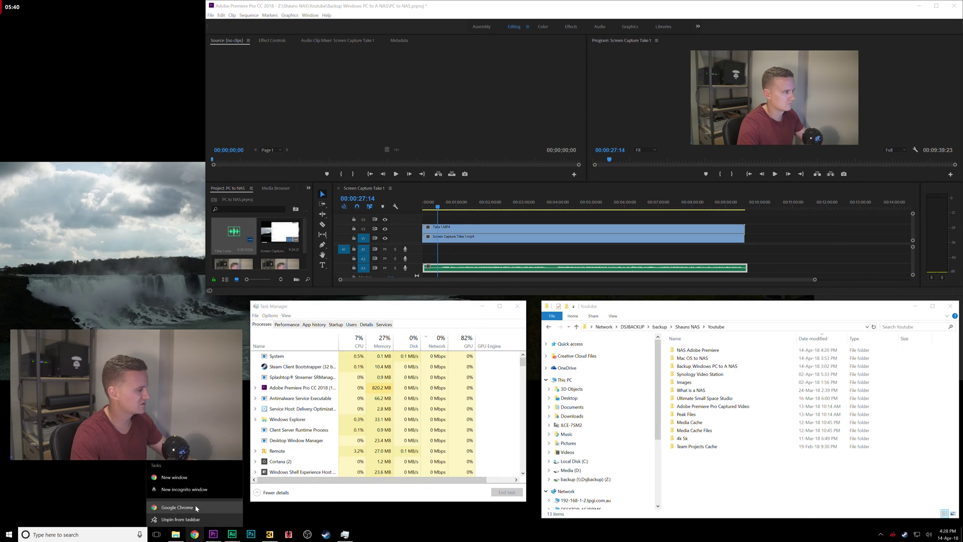
{"action": "left_click", "coordinate": [183, 493]}
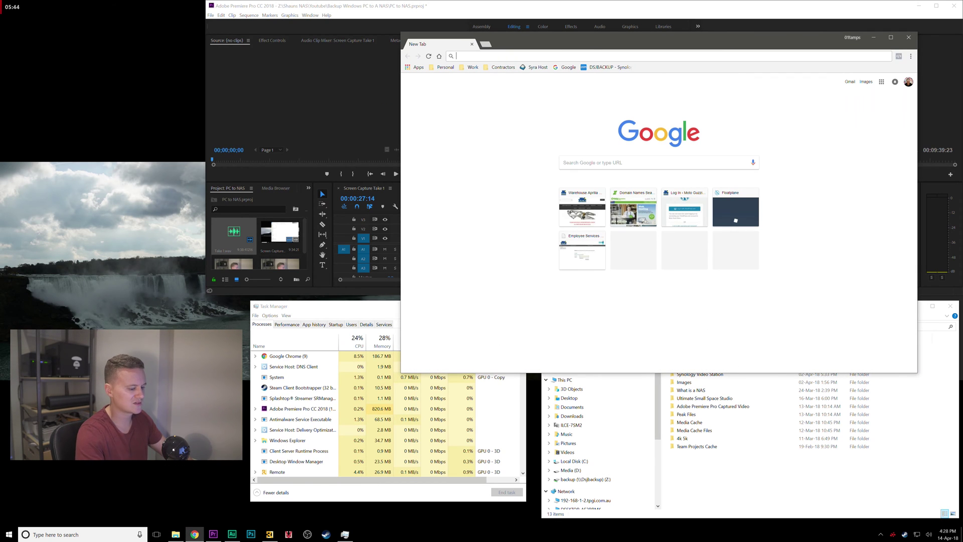
{"action": "type", "text": "192.1"}
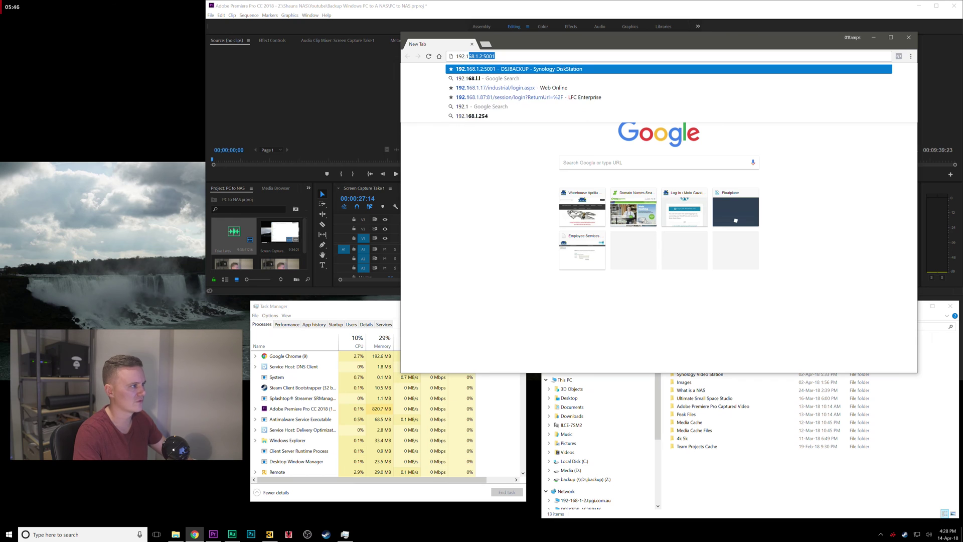
{"action": "type", "text": "68.1.2:5001"}
{"action": "key", "text": "Return"}
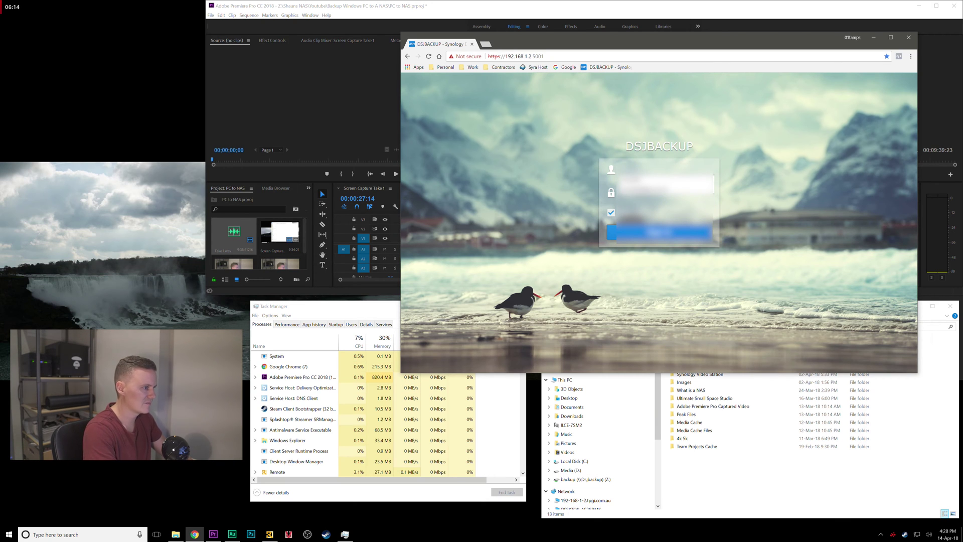
{"action": "type", "text": "••••••••"}
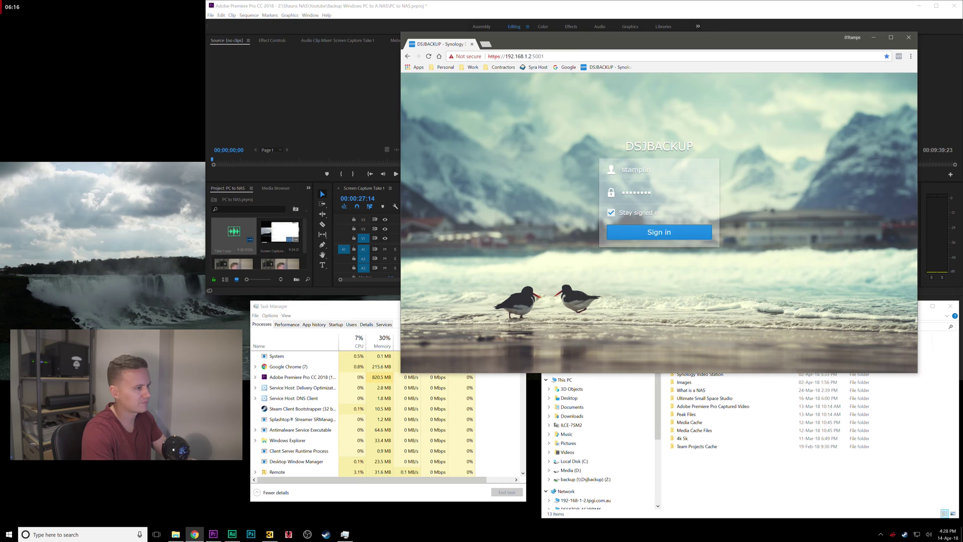
{"action": "key", "text": "Return"}
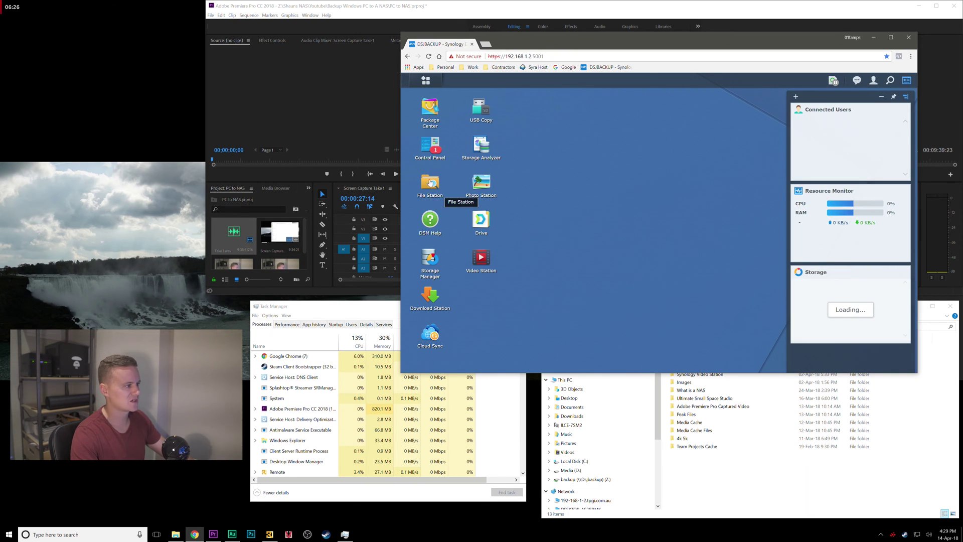
Step: Launch File Station on the BACKUP share and slide it left to expose the DSM status widgets
{"action": "left_click", "coordinate": [430, 184]}
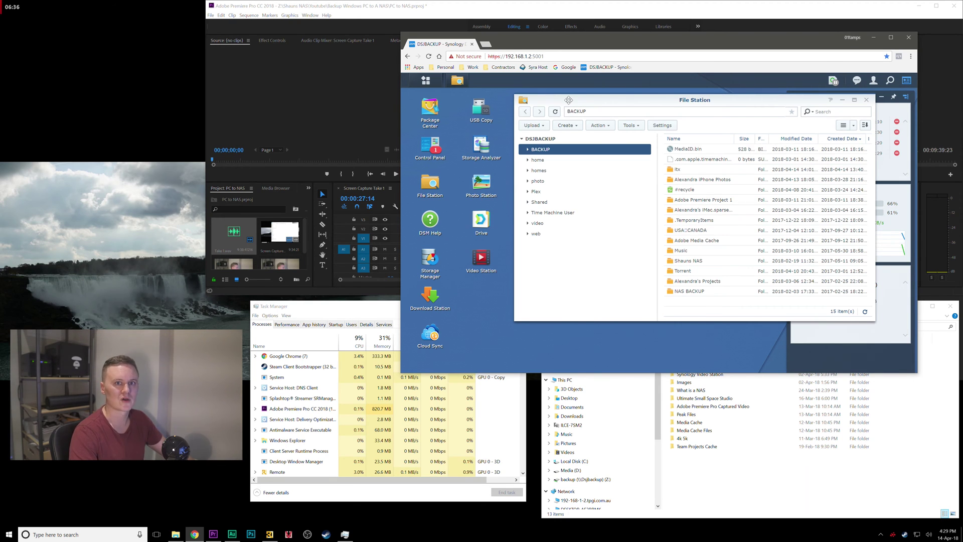
{"action": "left_click_drag", "start_coordinate": [569, 99], "coordinate": [477, 101]}
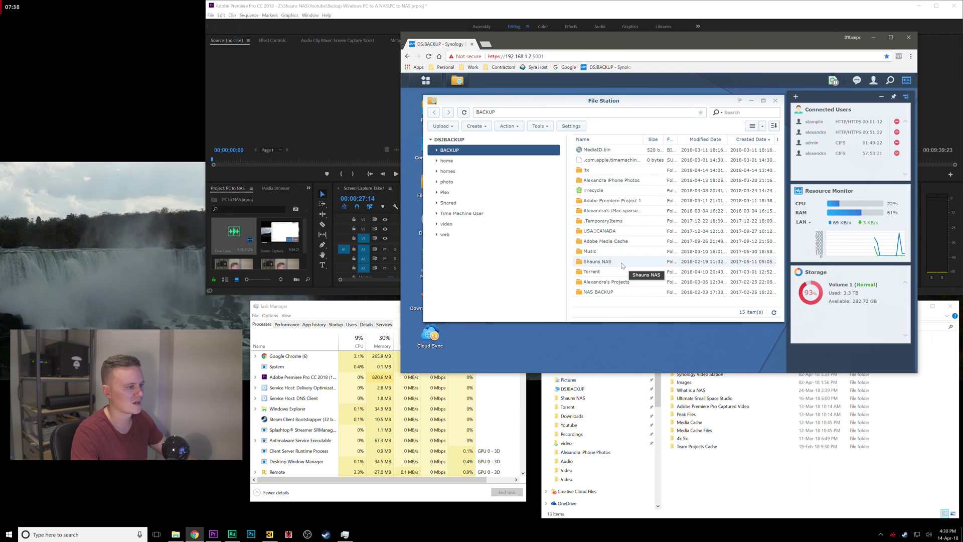
Step: Browse into Shauns NAS > Youtube in File Station and dismiss the folder context menu
{"action": "double_click", "coordinate": [585, 263]}
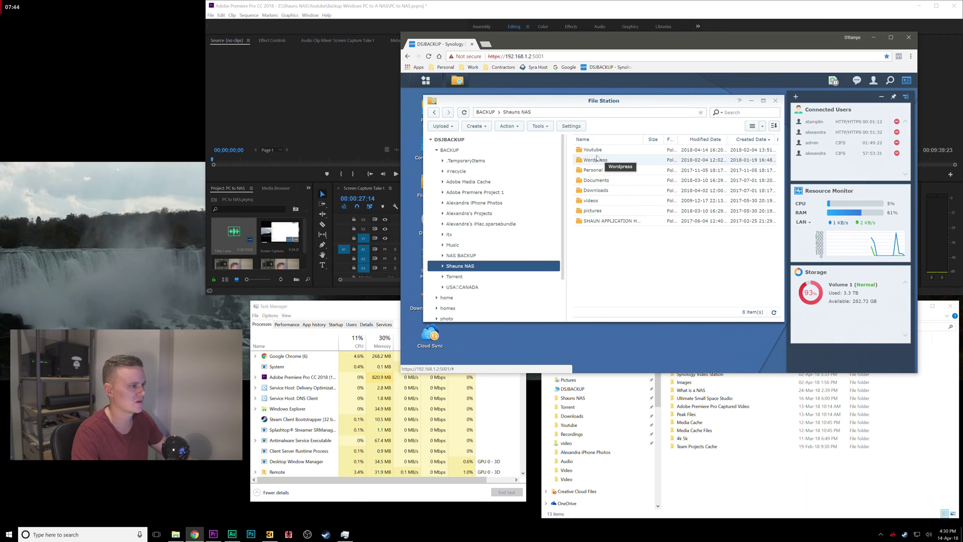
{"action": "double_click", "coordinate": [586, 150]}
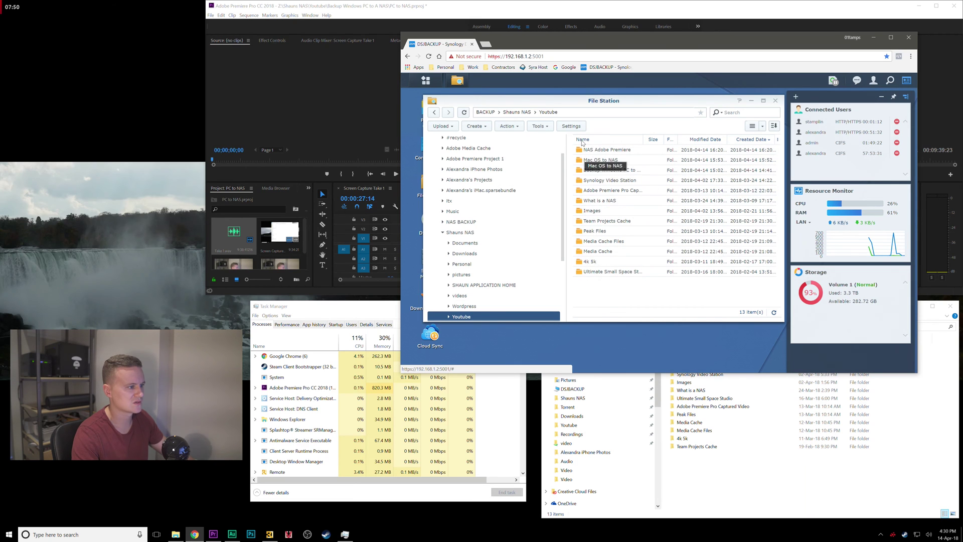
{"action": "right_click", "coordinate": [610, 297]}
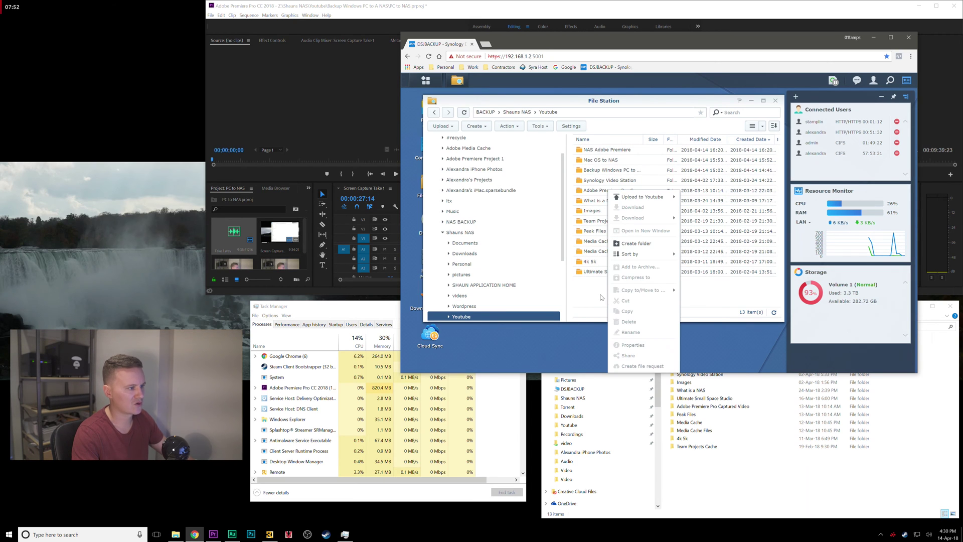
{"action": "left_click", "coordinate": [594, 290]}
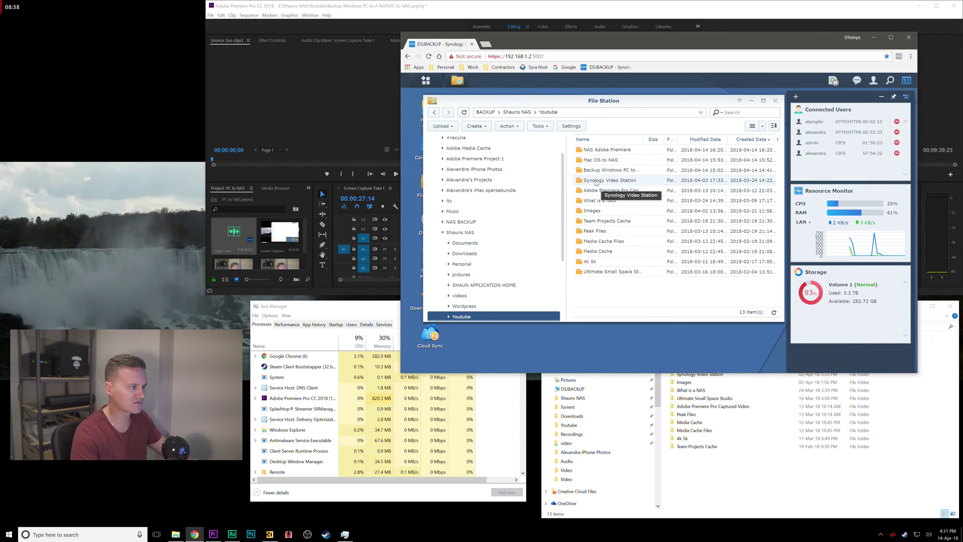
Step: Expand DSJBACKUP's backup > Shauns NAS > Youtube in Explorer's tree and reposition the window
{"action": "left_click", "coordinate": [655, 397]}
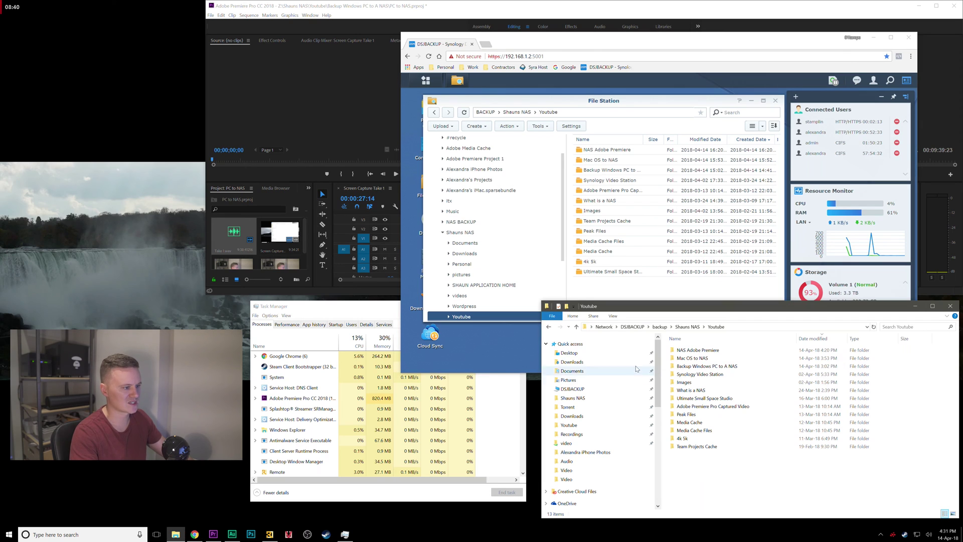
{"action": "left_click_drag", "start_coordinate": [657, 370], "coordinate": [658, 469]}
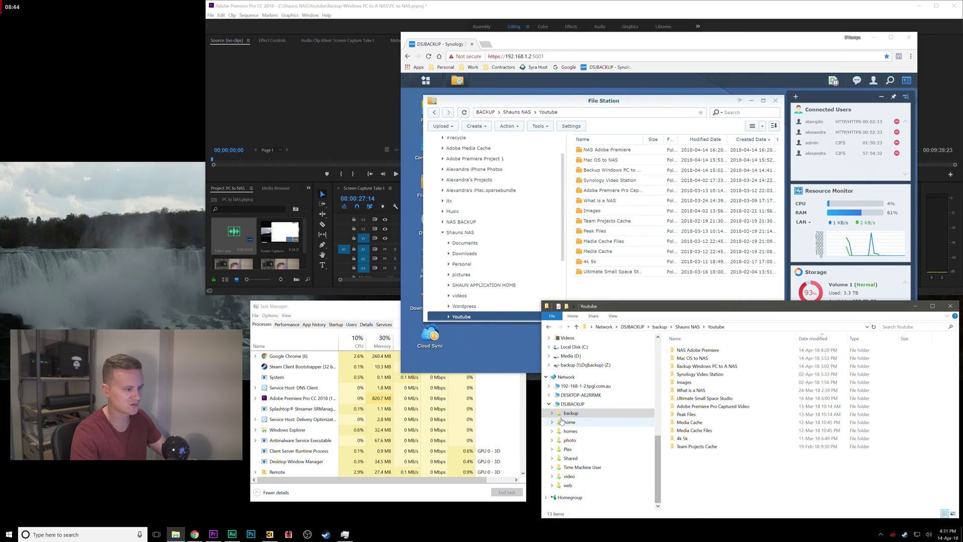
{"action": "left_click", "coordinate": [553, 413]}
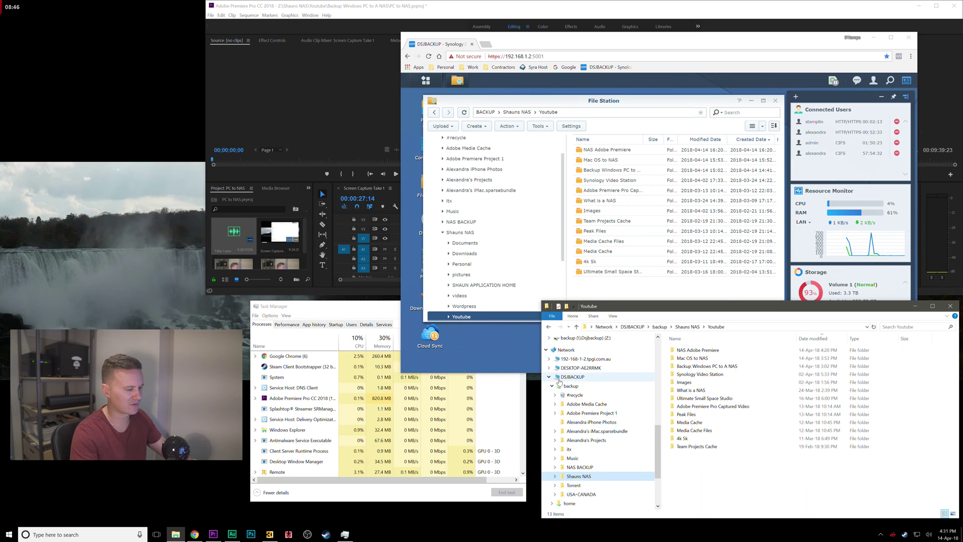
{"action": "left_click", "coordinate": [555, 476]}
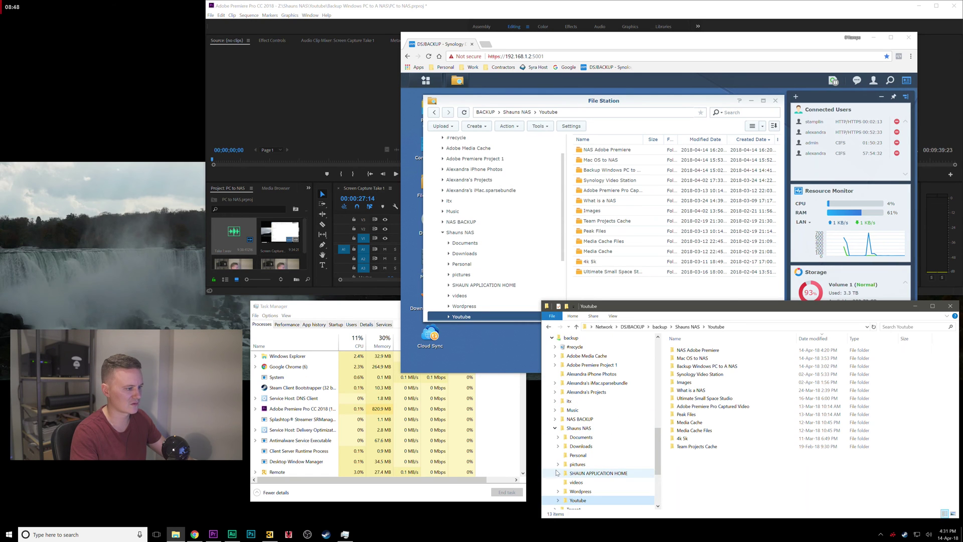
{"action": "left_click", "coordinate": [559, 466]}
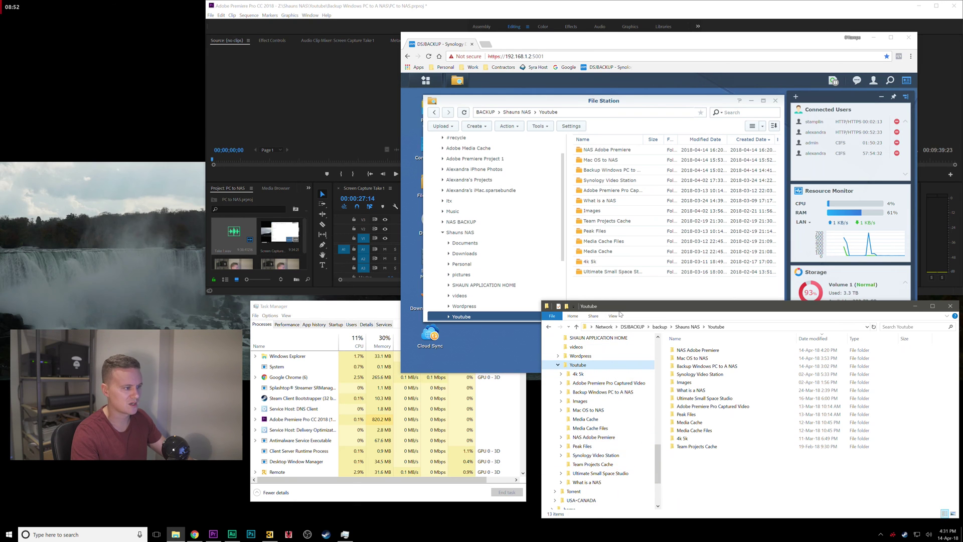
{"action": "left_click_drag", "start_coordinate": [620, 307], "coordinate": [691, 321]}
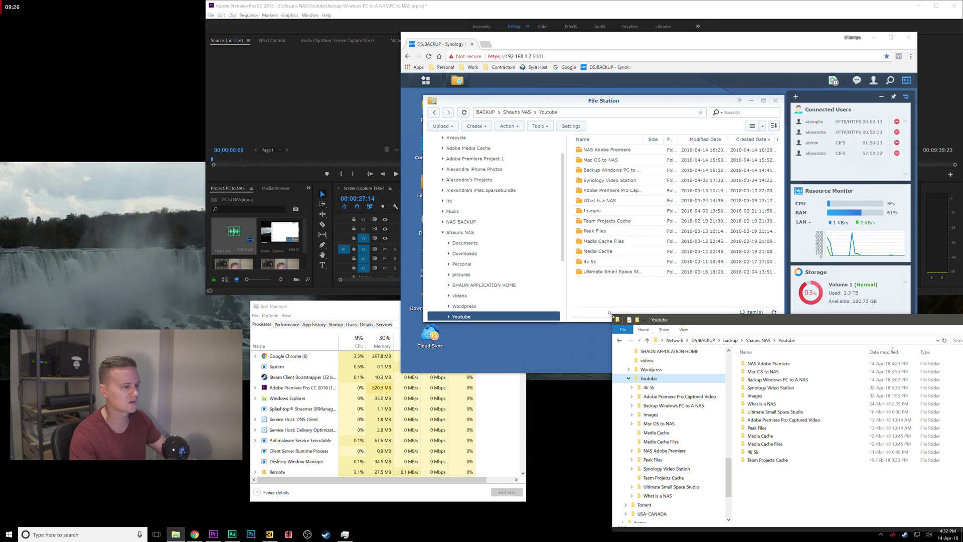
{"action": "left_click_drag", "start_coordinate": [707, 319], "coordinate": [644, 306]}
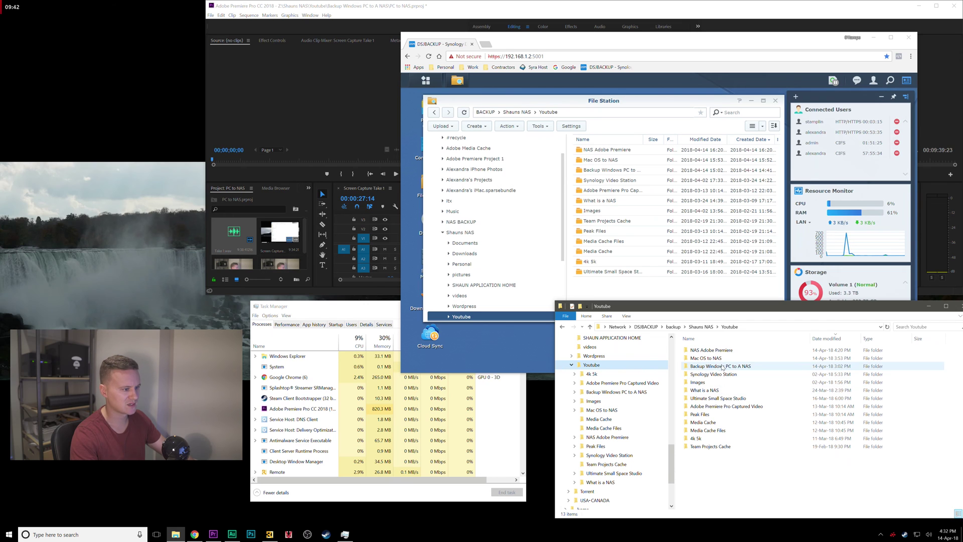
{"action": "double_click", "coordinate": [726, 391]}
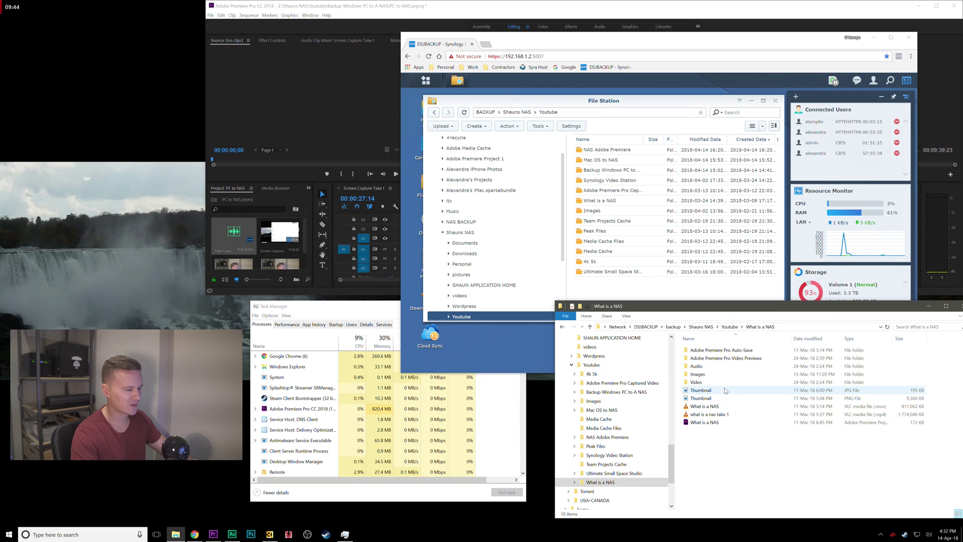
{"action": "left_click", "coordinate": [716, 426]}
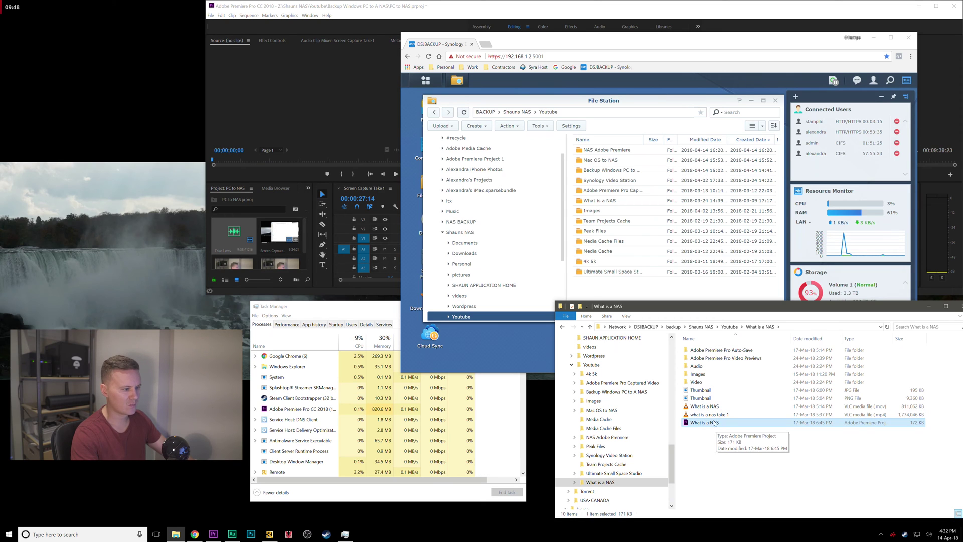
{"action": "left_click", "coordinate": [708, 415]}
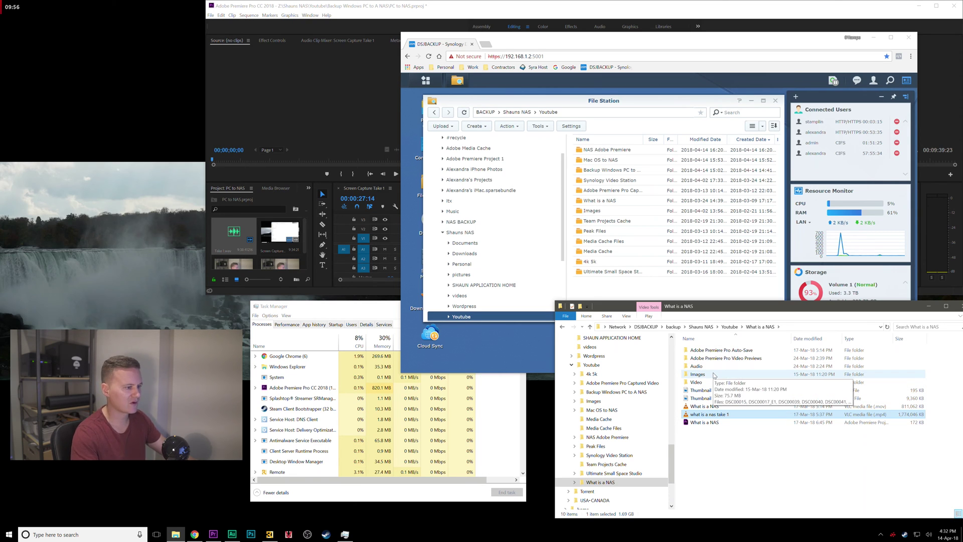
{"action": "left_click", "coordinate": [700, 383]}
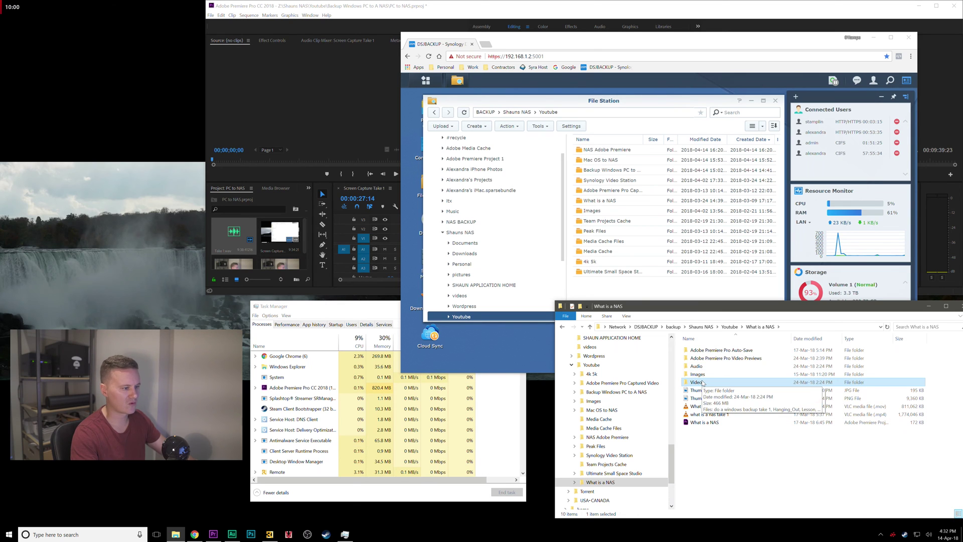
{"action": "left_click", "coordinate": [705, 359]}
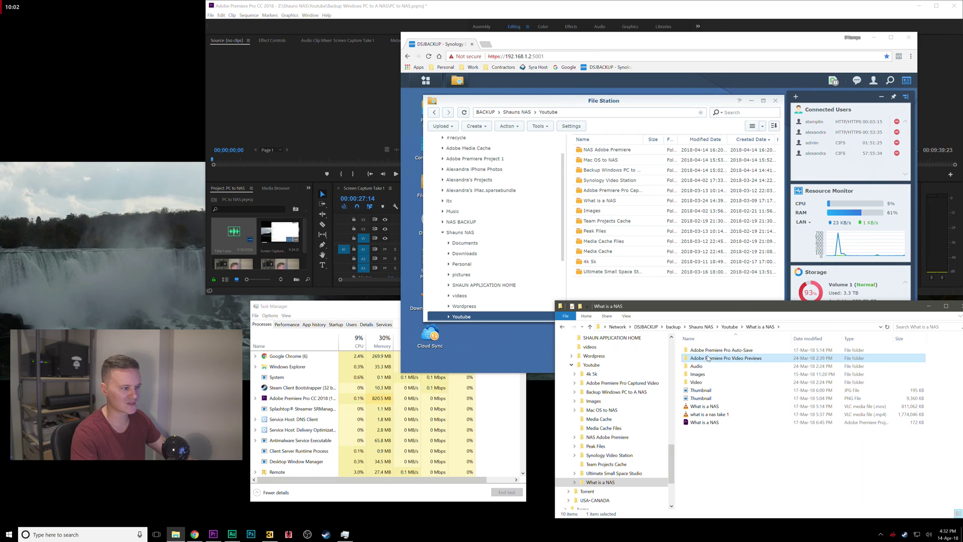
{"action": "key", "text": "Up"}
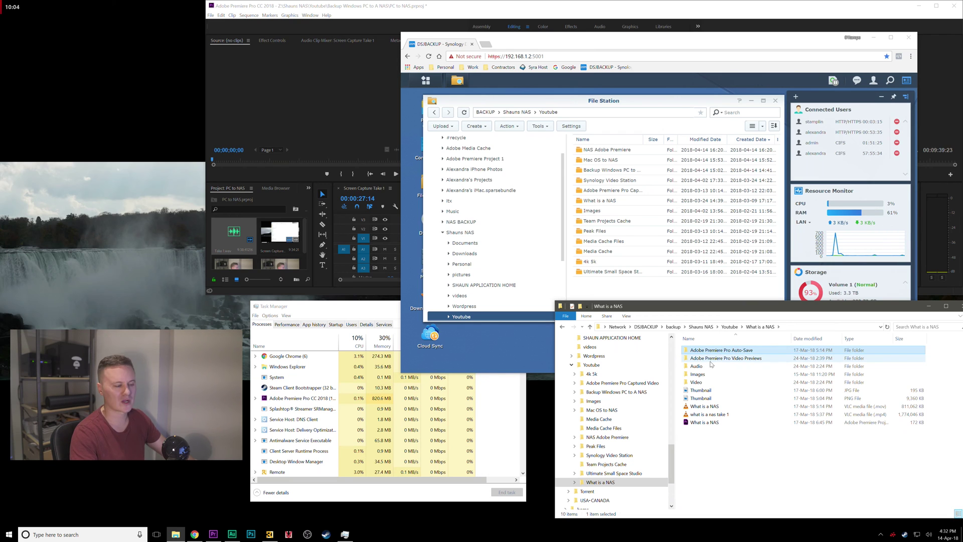
{"action": "left_click", "coordinate": [709, 433]}
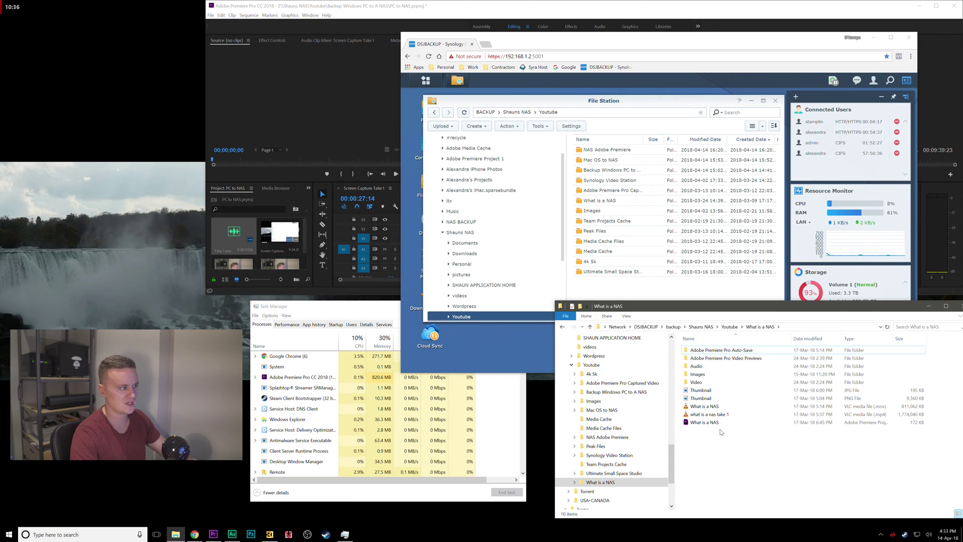
Step: Focus Premiere's program monitor and timeline with only Screen Capture Take 1 selected, then minimize Chrome
{"action": "left_click", "coordinate": [340, 90]}
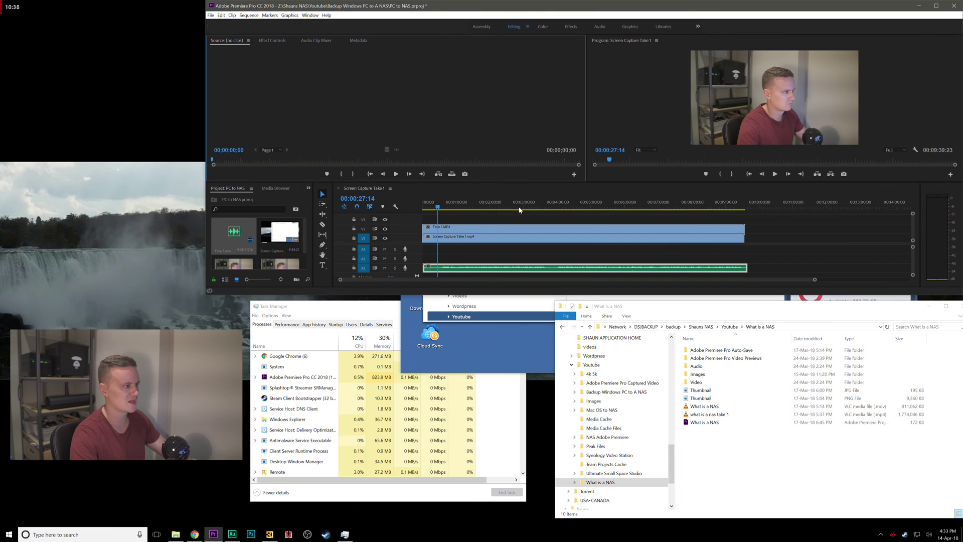
{"action": "left_click", "coordinate": [760, 111]}
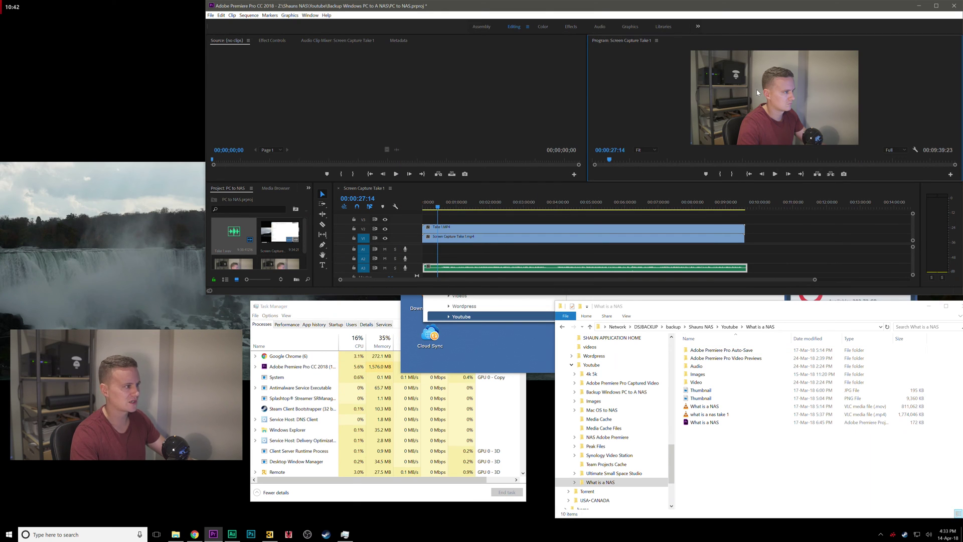
{"action": "left_click", "coordinate": [467, 267]}
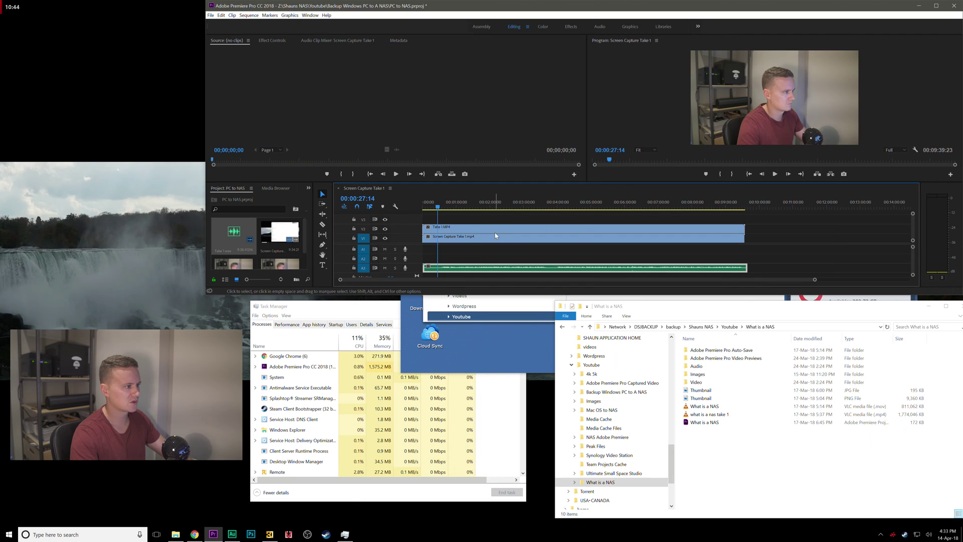
{"action": "left_click", "coordinate": [495, 233]}
{"action": "left_click", "coordinate": [772, 94]}
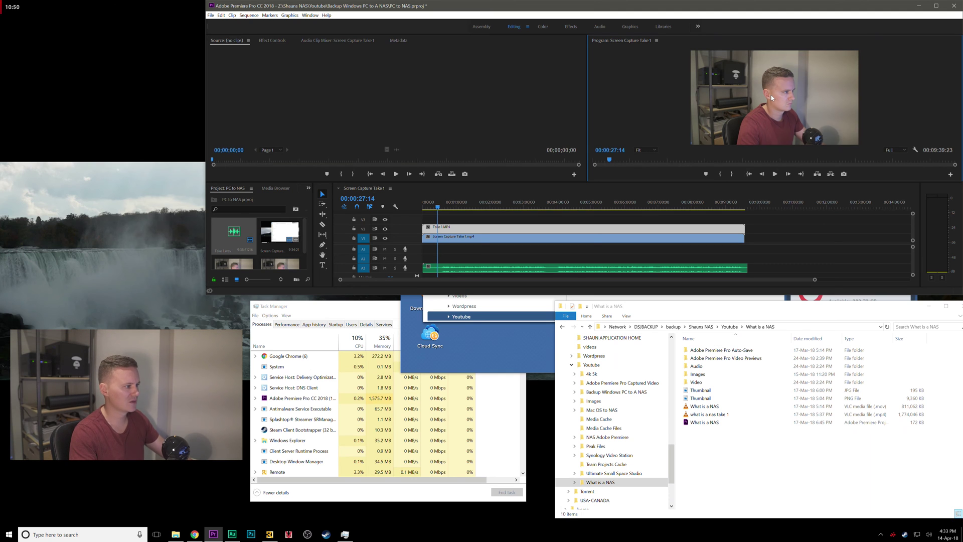
{"action": "left_click", "coordinate": [503, 357]}
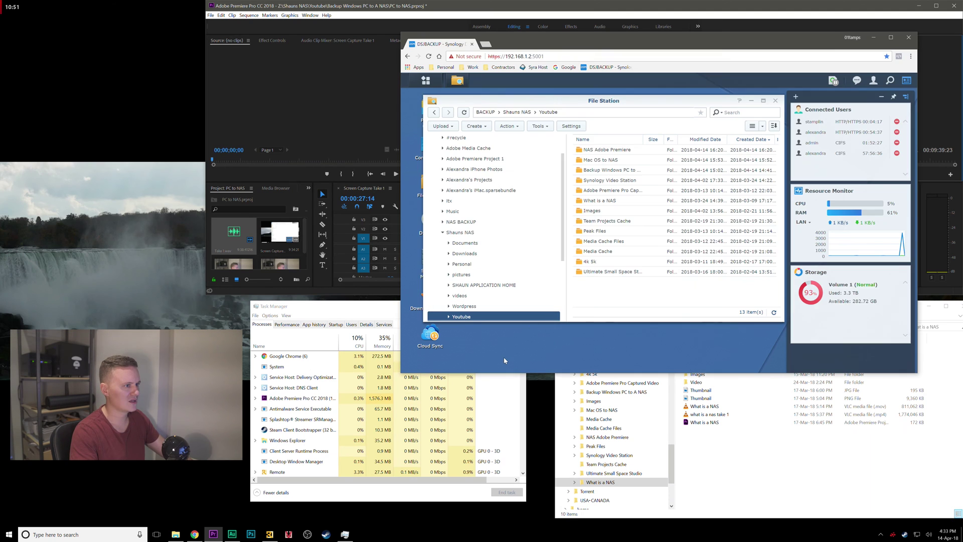
{"action": "left_click", "coordinate": [870, 33]}
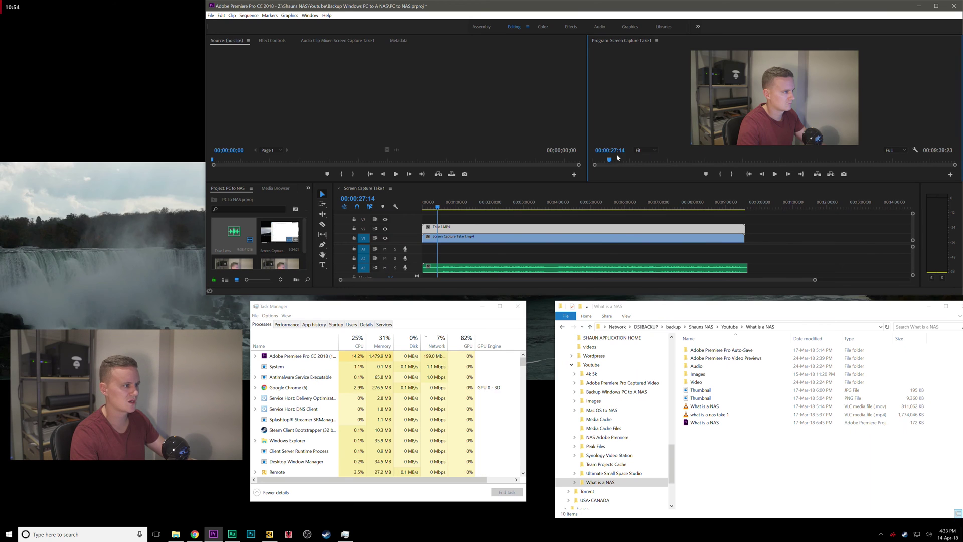
Step: Scrub the sequence to 00:01:54:18 and mute audio tracks A1, A2 and A3
{"action": "left_click_drag", "start_coordinate": [613, 161], "coordinate": [649, 159]}
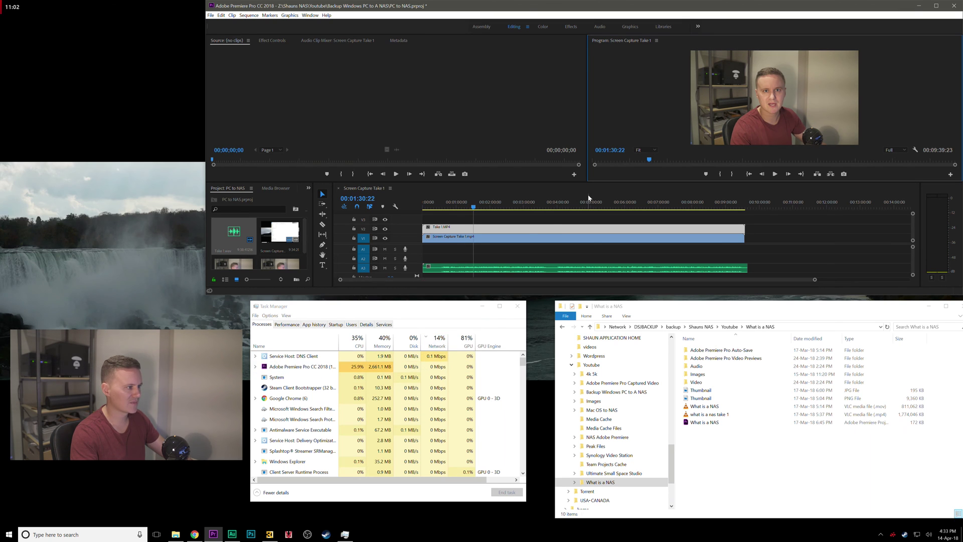
{"action": "left_click_drag", "start_coordinate": [473, 208], "coordinate": [500, 210]}
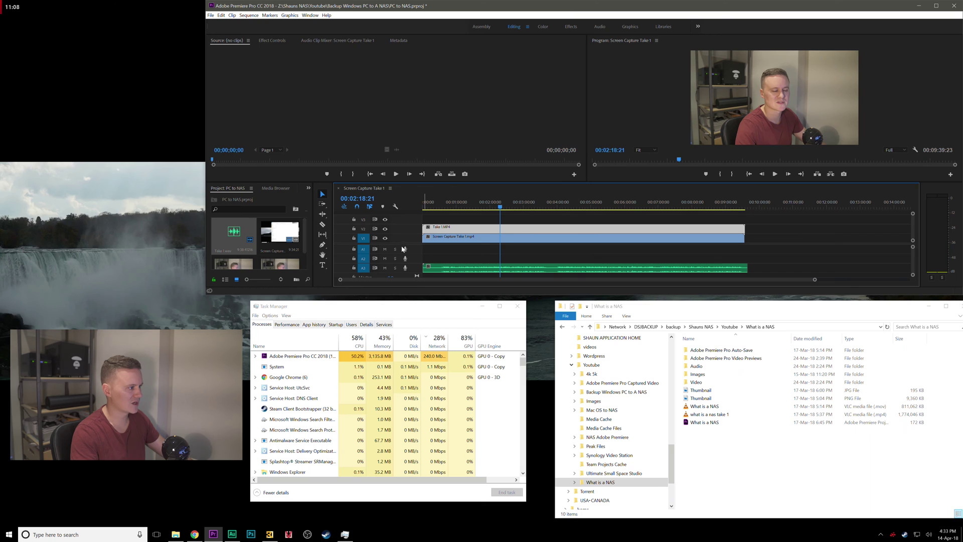
{"action": "left_click", "coordinate": [385, 268]}
{"action": "left_click", "coordinate": [385, 249]}
{"action": "left_click", "coordinate": [385, 259]}
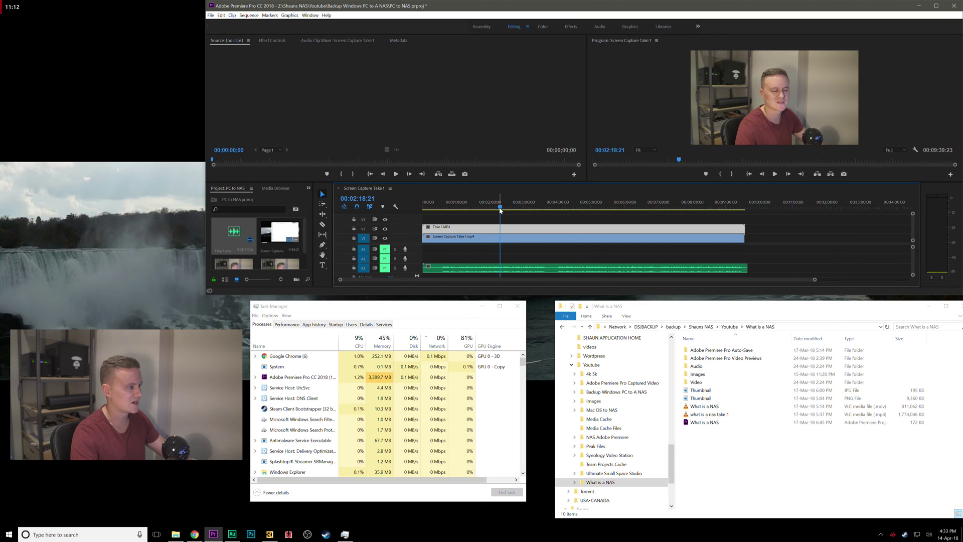
Step: Scrub through to about 4:38, then park the playhead at 00:01:45:26
{"action": "mouse_move", "coordinate": [500, 210]}
{"action": "left_mouse_down"}
{"action": "mouse_move", "coordinate": [516, 209]}
{"action": "mouse_move", "coordinate": [497, 210]}
{"action": "left_mouse_up"}
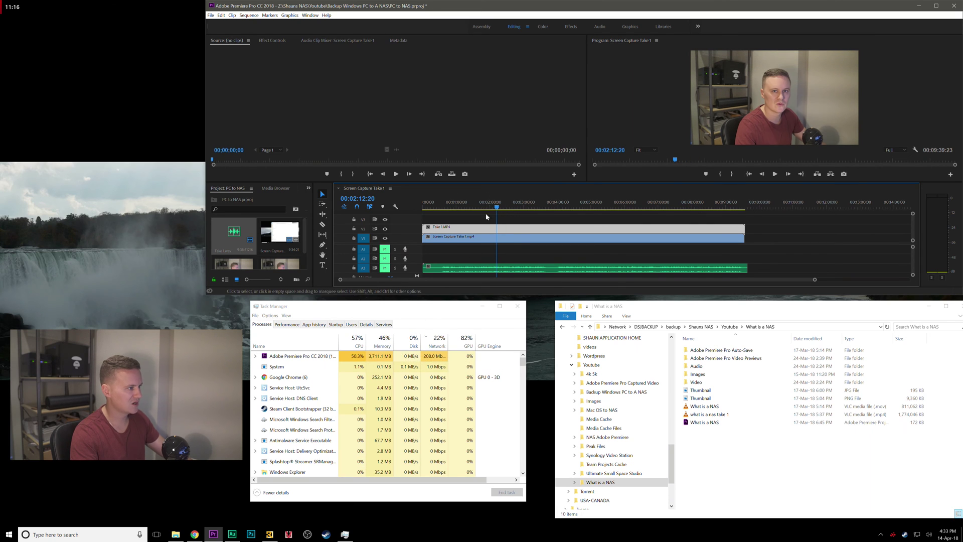
{"action": "left_click_drag", "start_coordinate": [497, 210], "coordinate": [525, 209]}
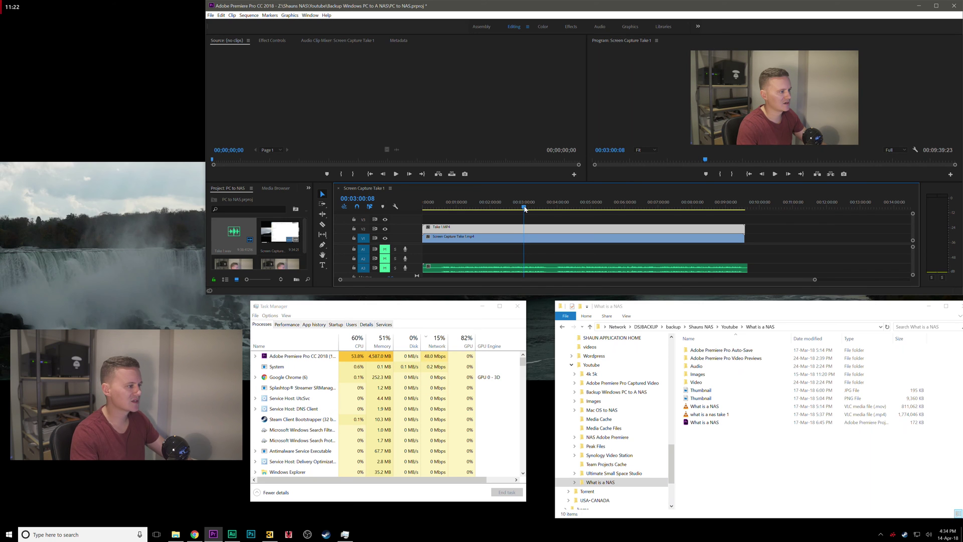
{"action": "left_click_drag", "start_coordinate": [525, 209], "coordinate": [646, 209]}
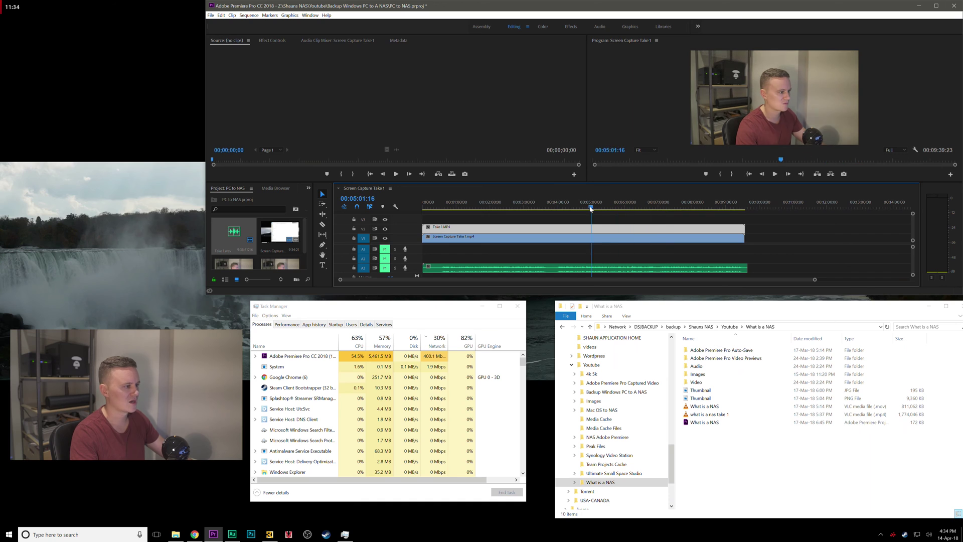
{"action": "left_click_drag", "start_coordinate": [588, 208], "coordinate": [482, 219]}
{"action": "left_click", "coordinate": [399, 325]}
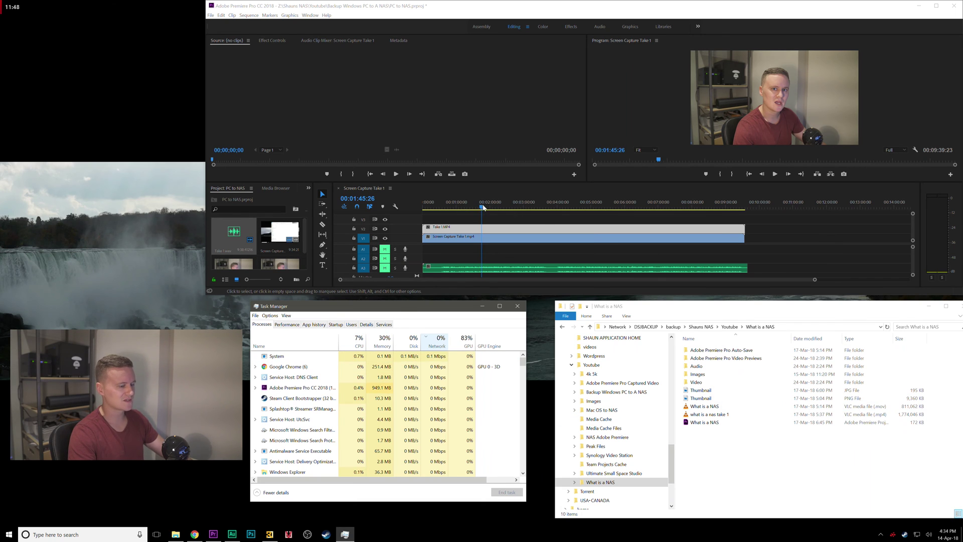
Step: Compare the sizes of 'what is a nas take 1' and 'What is a NAS' .mov files, then minimize the folder
{"action": "left_click", "coordinate": [892, 414]}
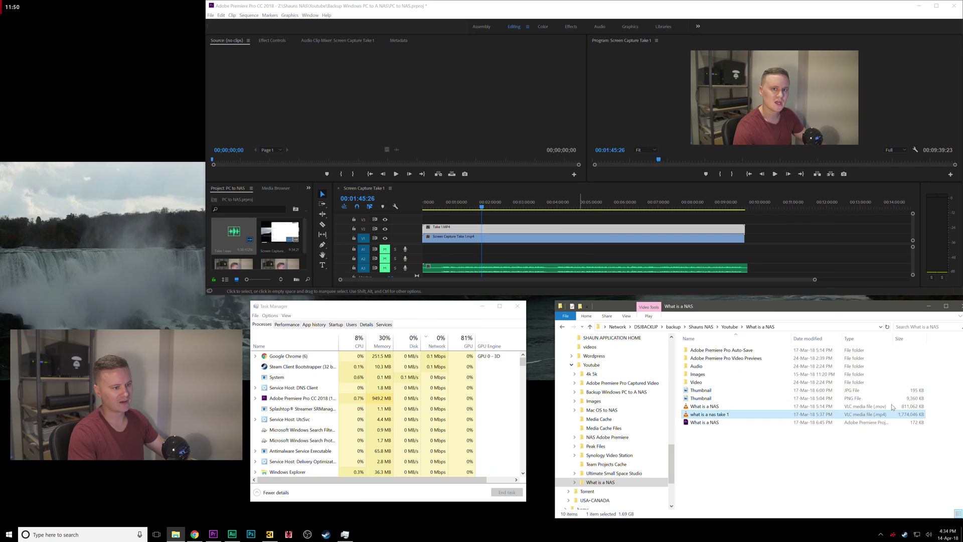
{"action": "left_click", "coordinate": [893, 406]}
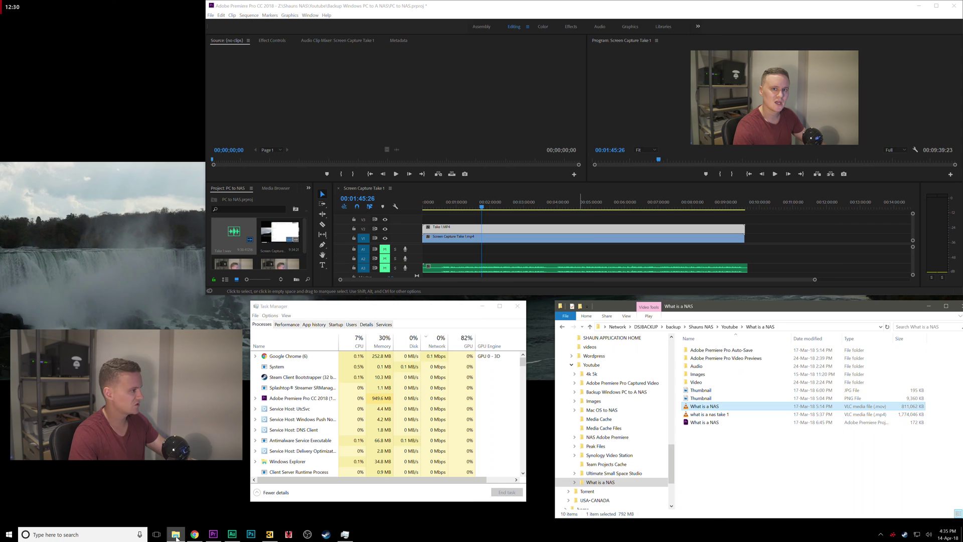
{"action": "left_click", "coordinate": [176, 537]}
Step: Inspect Local Disk (C:), Media (D:) and backup (Z:), which shows 282 GB free of 3.57 TB
{"action": "right_click", "coordinate": [176, 535]}
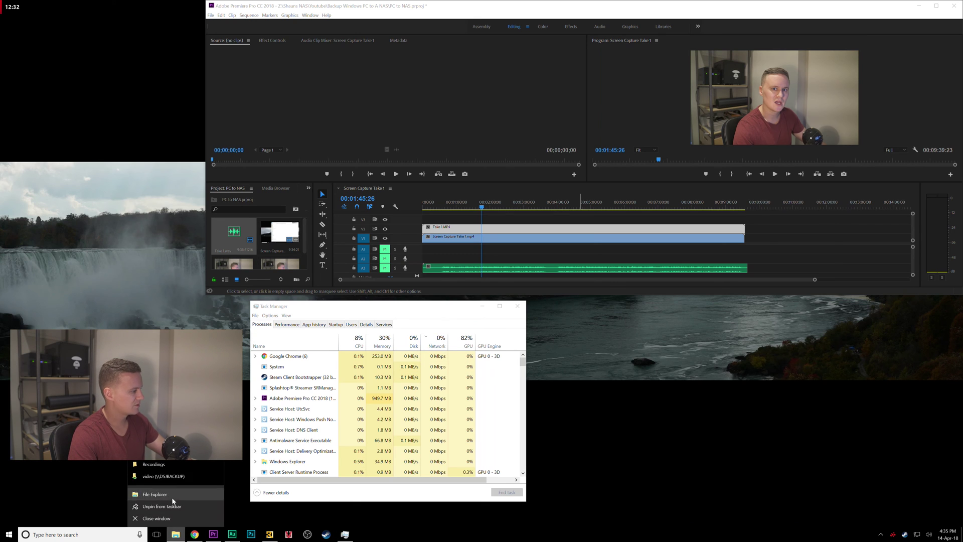
{"action": "left_click", "coordinate": [173, 498]}
{"action": "left_click", "coordinate": [253, 140]}
{"action": "left_click_drag", "start_coordinate": [259, 19], "coordinate": [707, 166]}
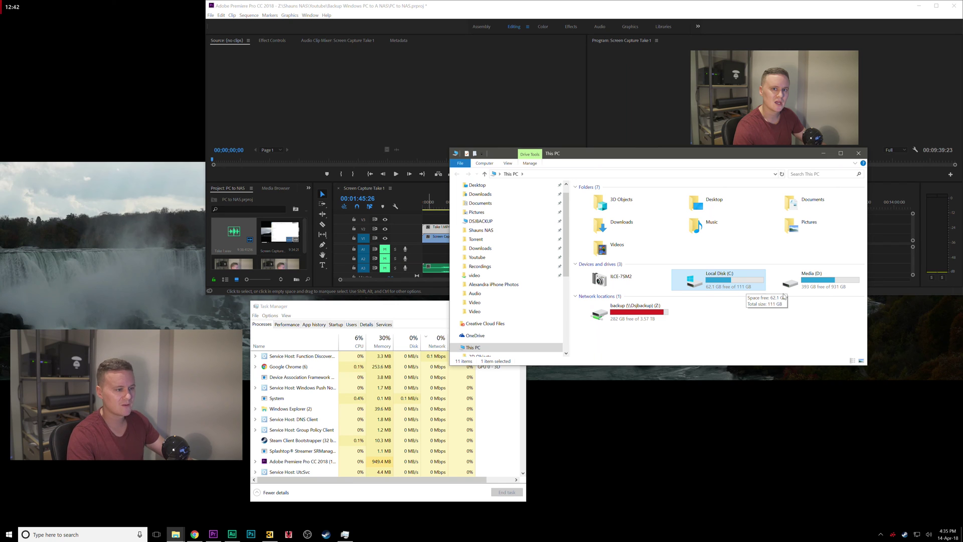
{"action": "left_click", "coordinate": [814, 288]}
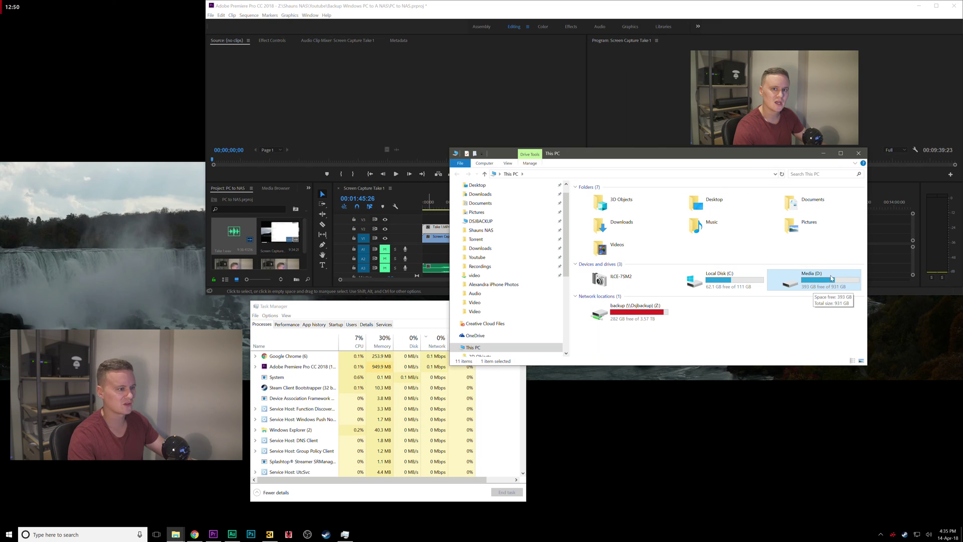
{"action": "left_click", "coordinate": [611, 321]}
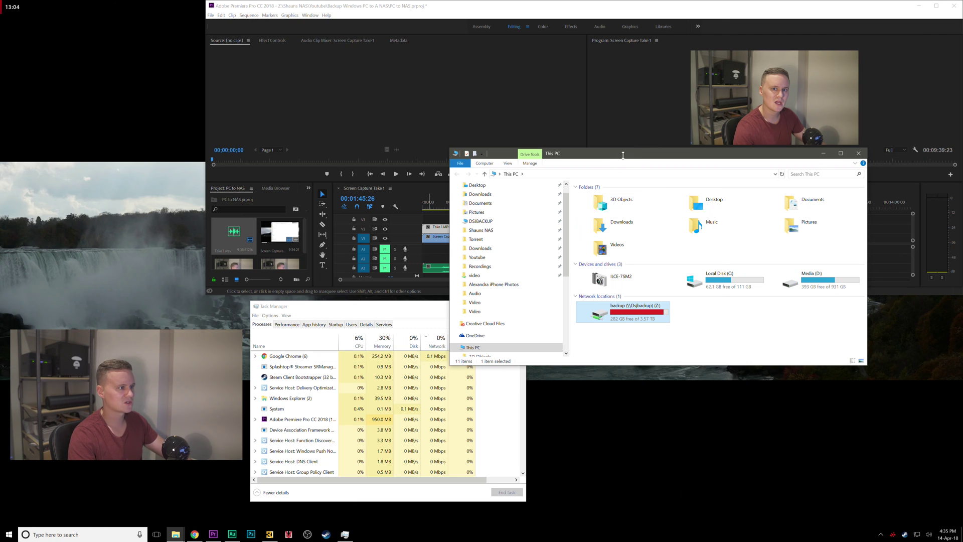
{"action": "left_click_drag", "start_coordinate": [635, 159], "coordinate": [717, 311]}
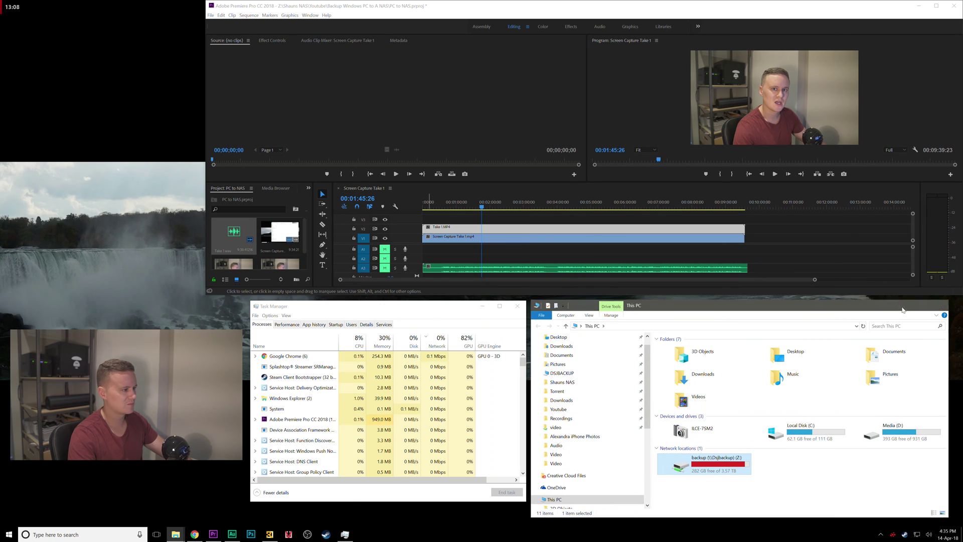
Step: Minimize the This PC Explorer window
{"action": "left_click", "coordinate": [905, 305]}
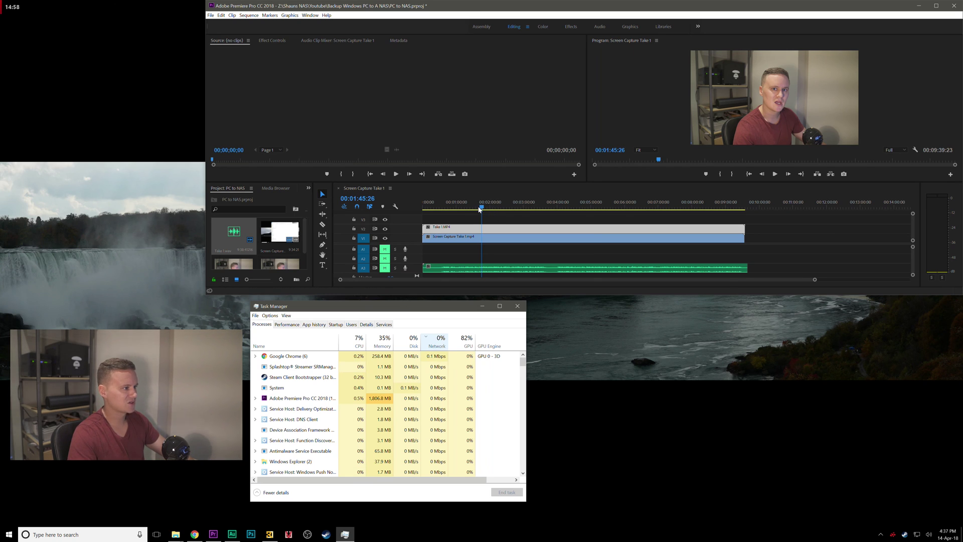
Step: Play Screen Capture Take 1 with the program monitor maximized while watching Premiere's network use in Task Manager
{"action": "left_click_drag", "start_coordinate": [483, 209], "coordinate": [517, 200]}
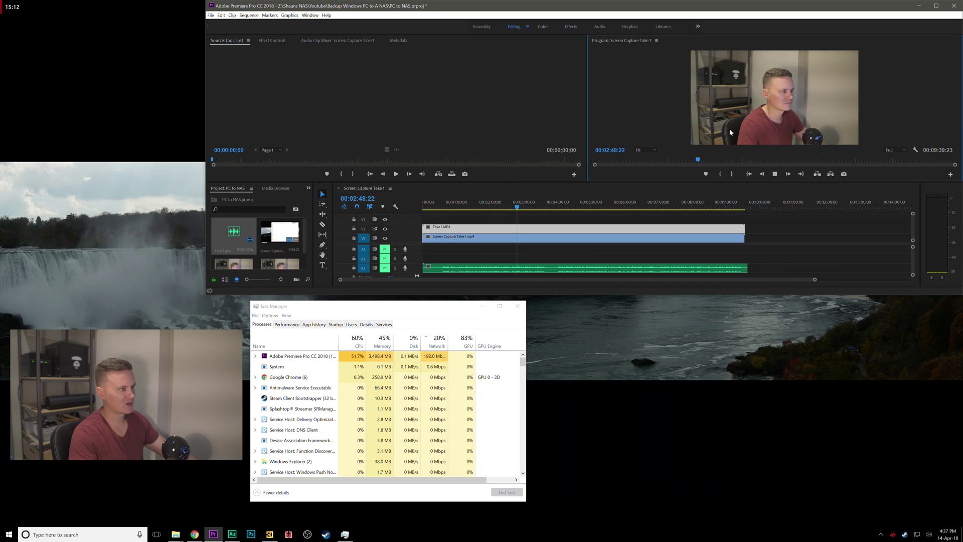
{"action": "key", "text": "grave"}
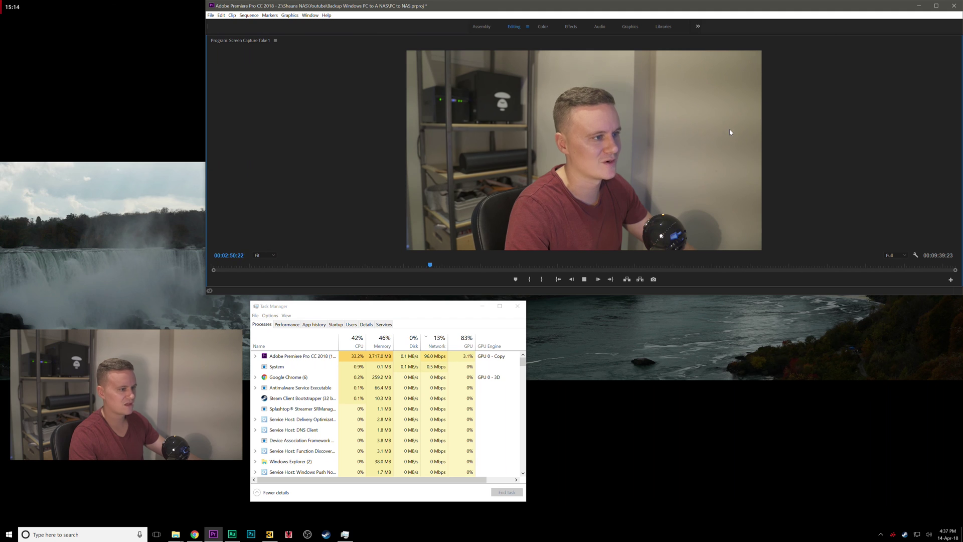
{"action": "left_click", "coordinate": [434, 358]}
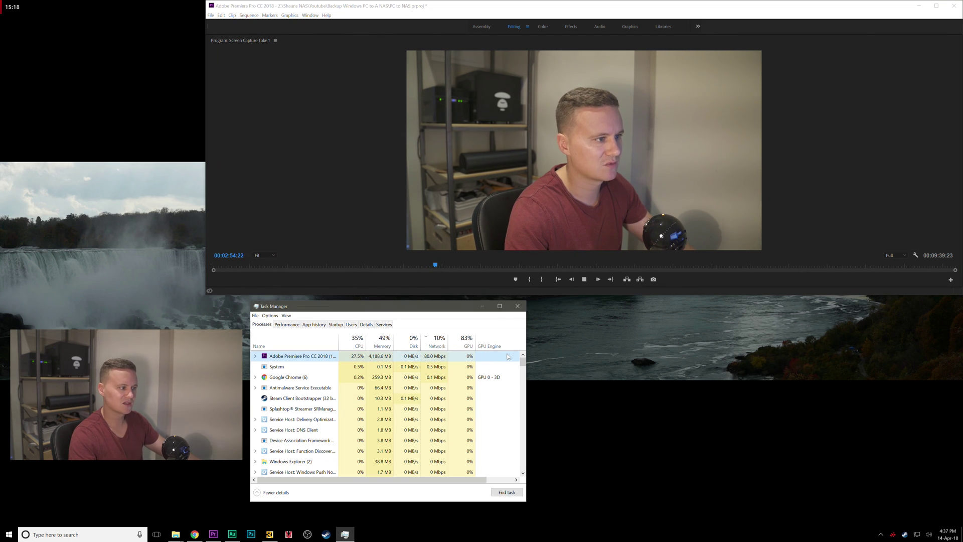